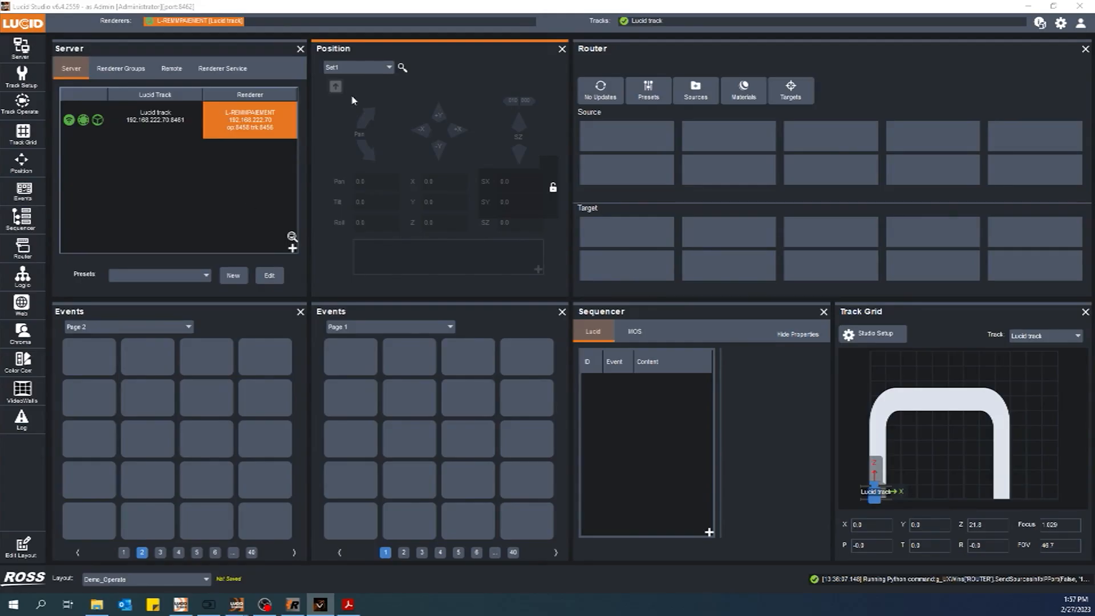
Switch to Unreal Engine and select the 'lucid' 3D text actor on the studio desk in the viewport
left_click(457, 76)
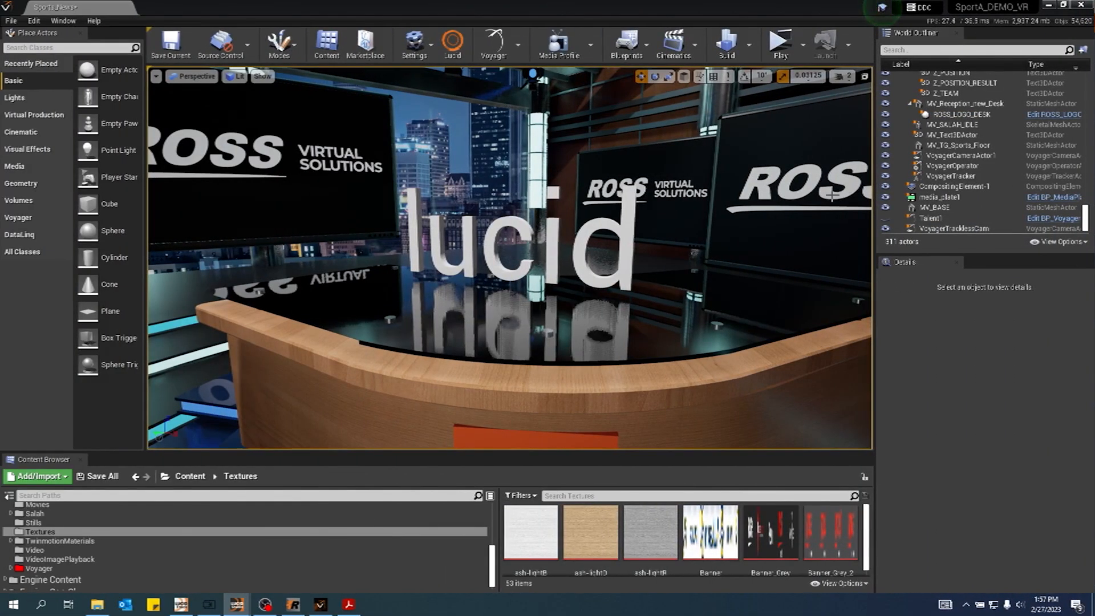
left_click(588, 235)
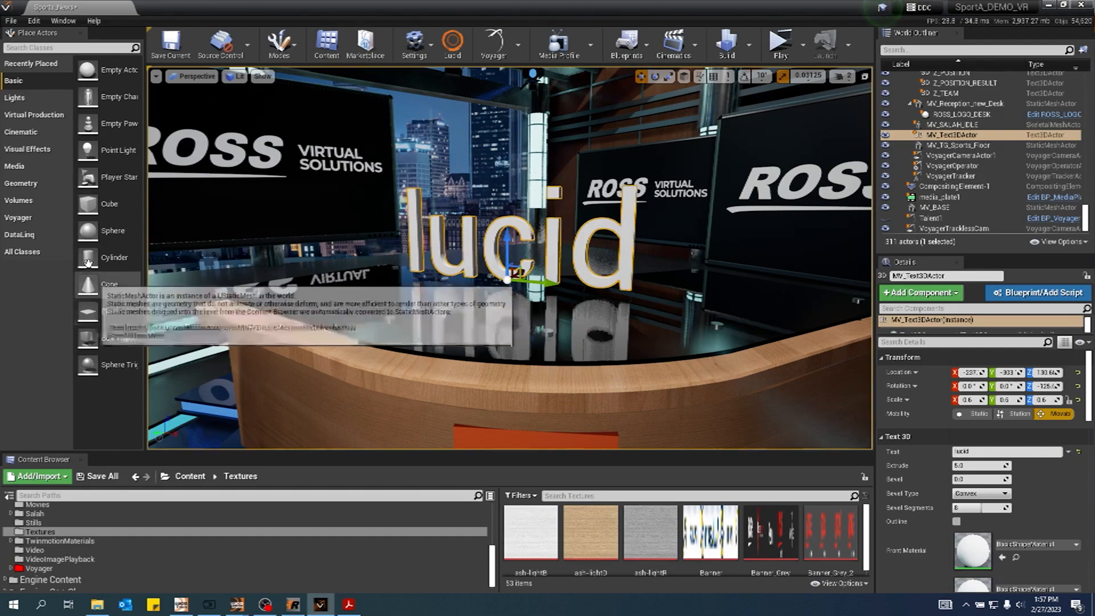
Search the actor library for text, place a Text 3D actor in the studio and rotate it
left_click(23, 217)
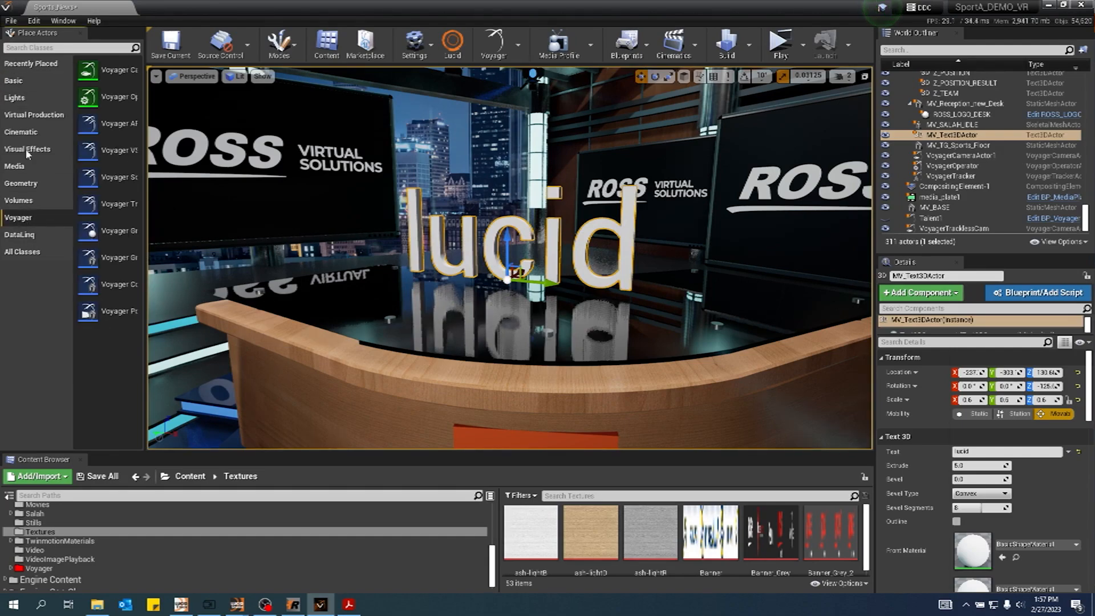
left_click(38, 48)
type("text")
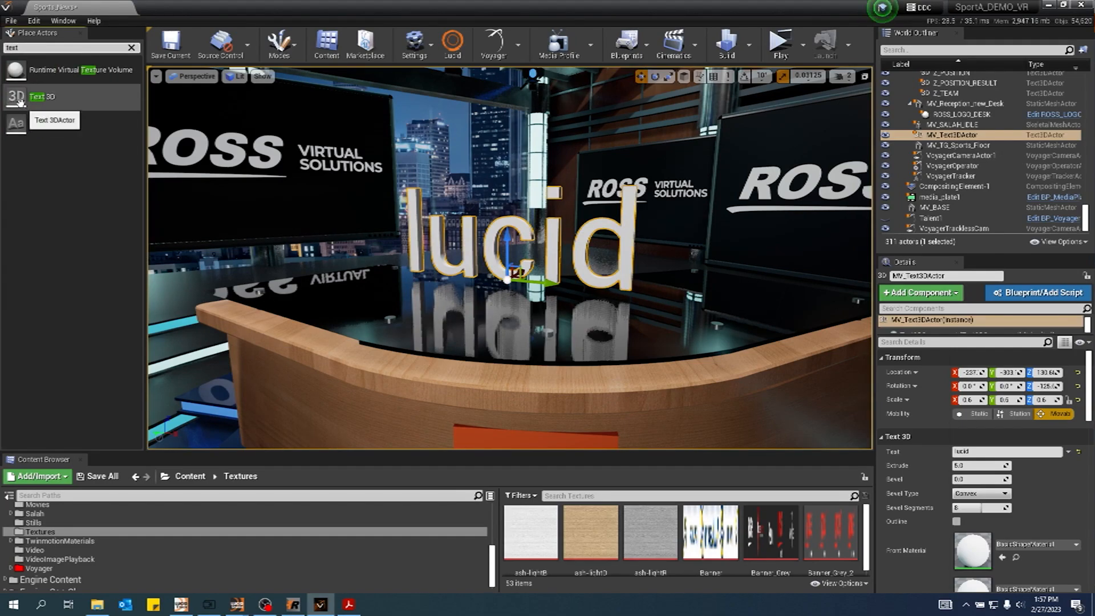
left_click_drag(20, 101, 640, 298)
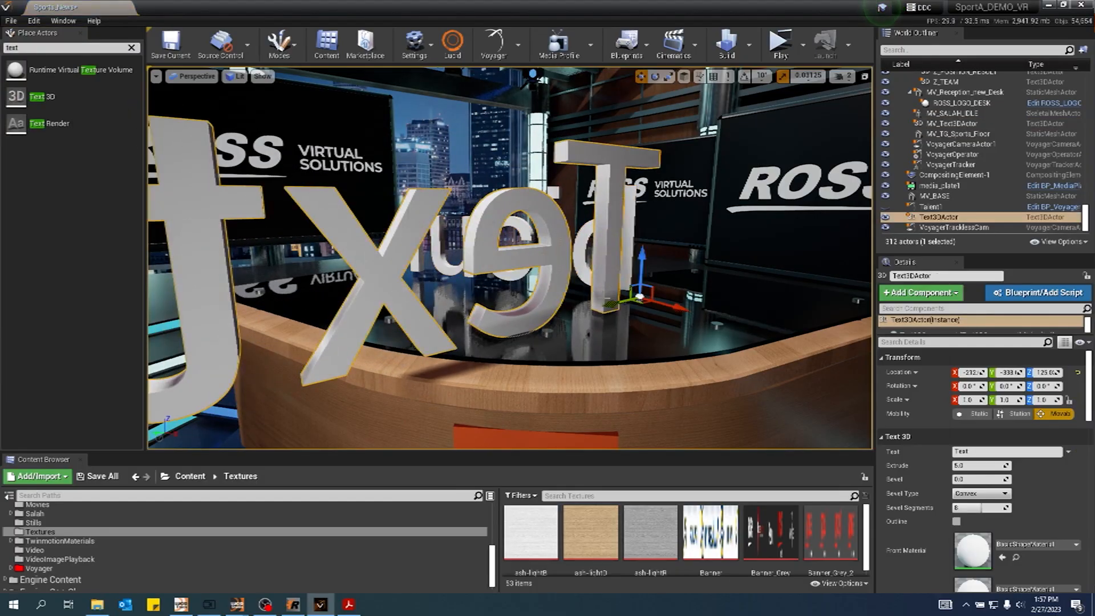
key("e")
left_click_drag(637, 315, 498, 278)
key("w")
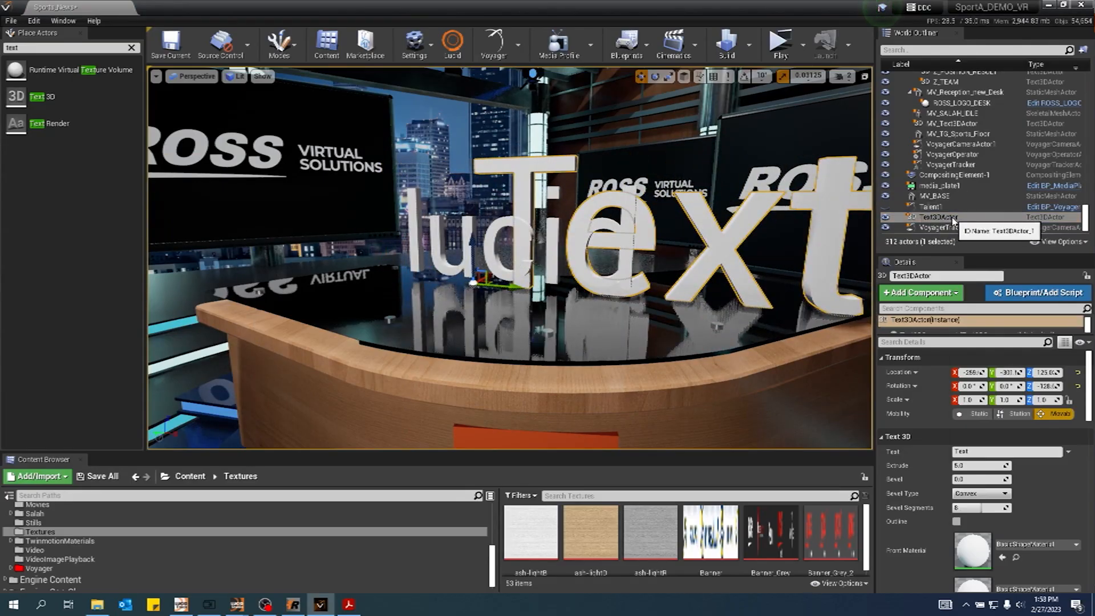
Select the new Text3DActor in the World Outliner and delete it
left_click(922, 221)
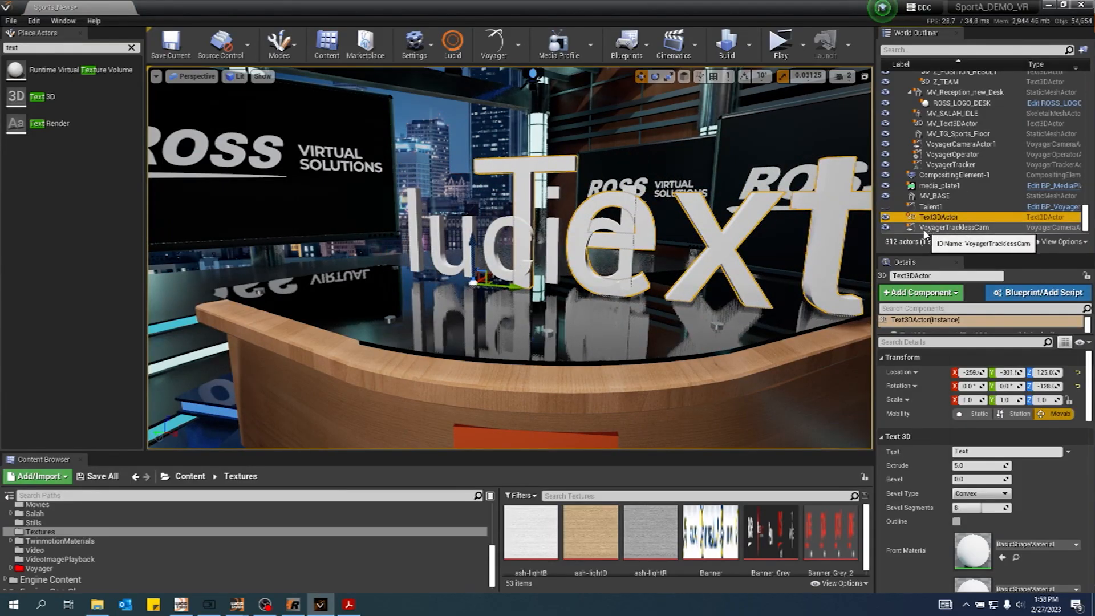
left_click(938, 208)
left_click(942, 217)
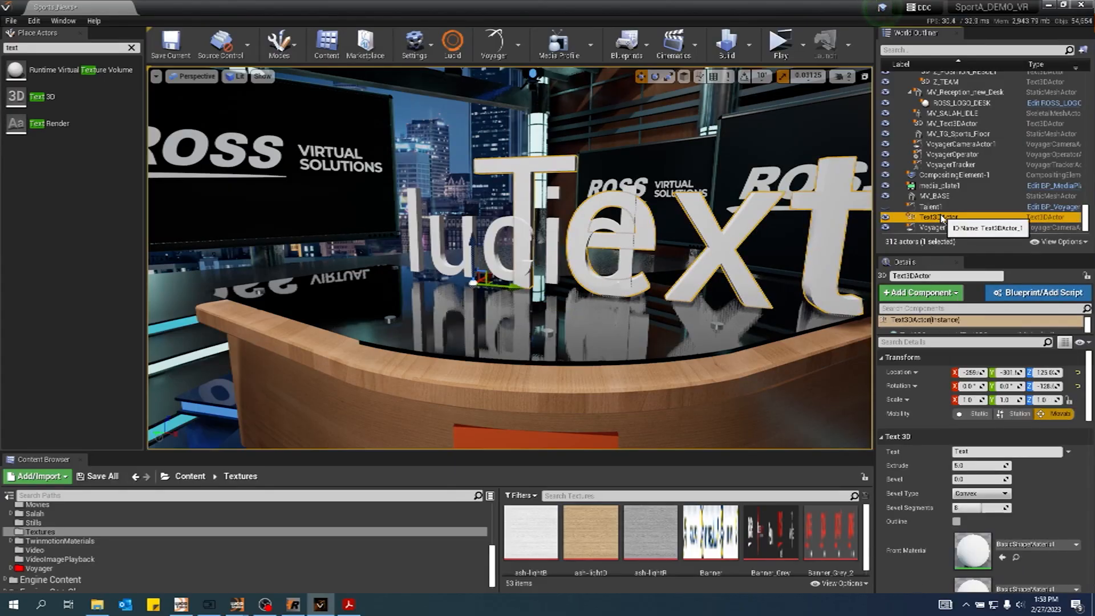
key("Delete")
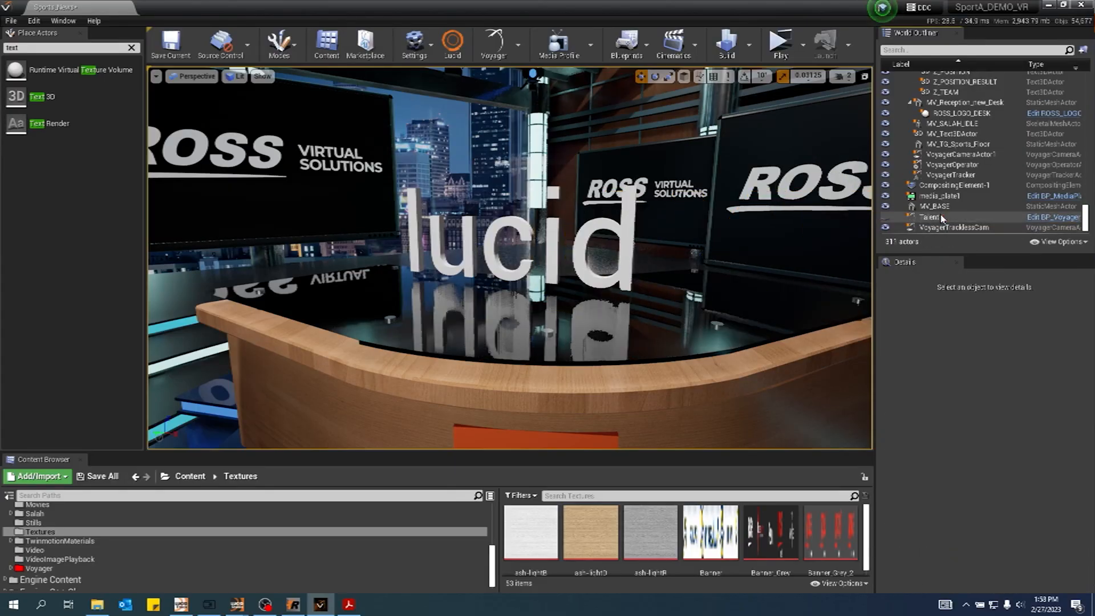
Return to Lucid Studio and open the Position Sets & Items manager to add an item to Set1
left_click(626, 222)
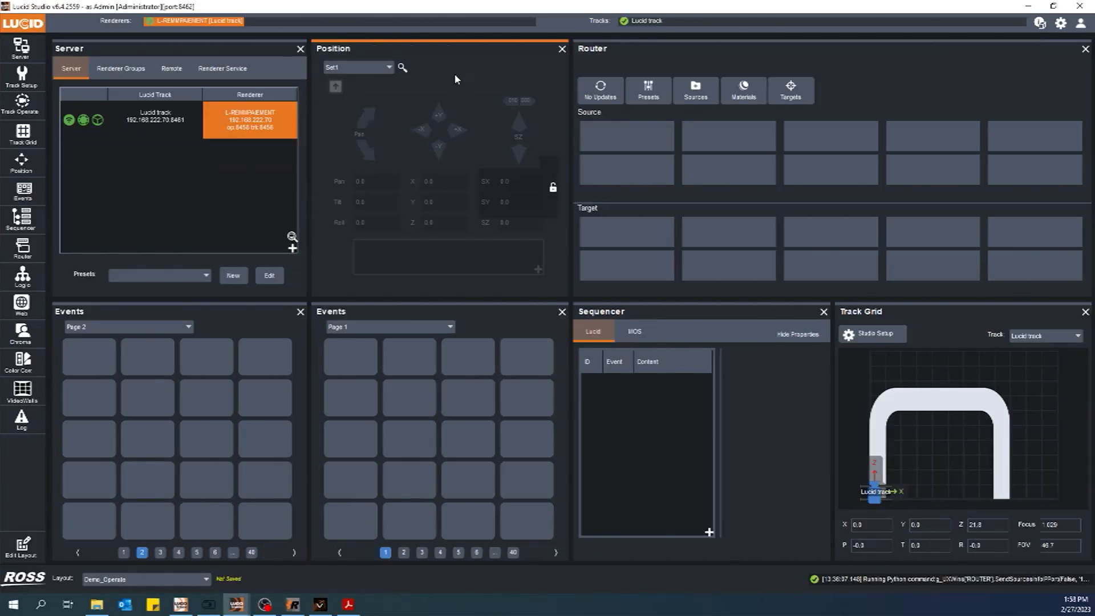
left_click(387, 68)
left_click(359, 89)
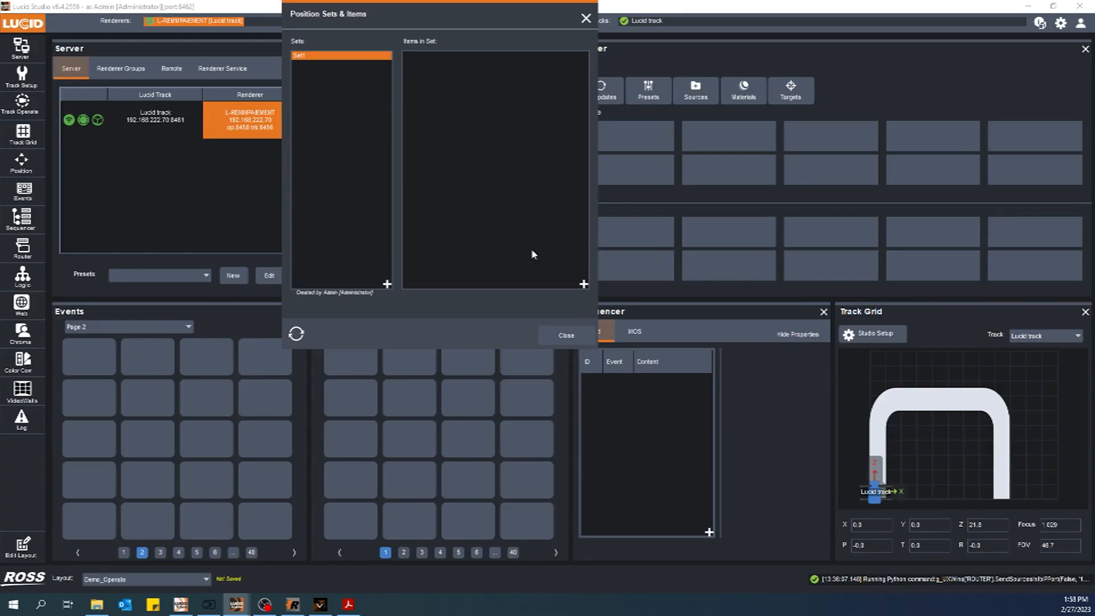
left_click(583, 284)
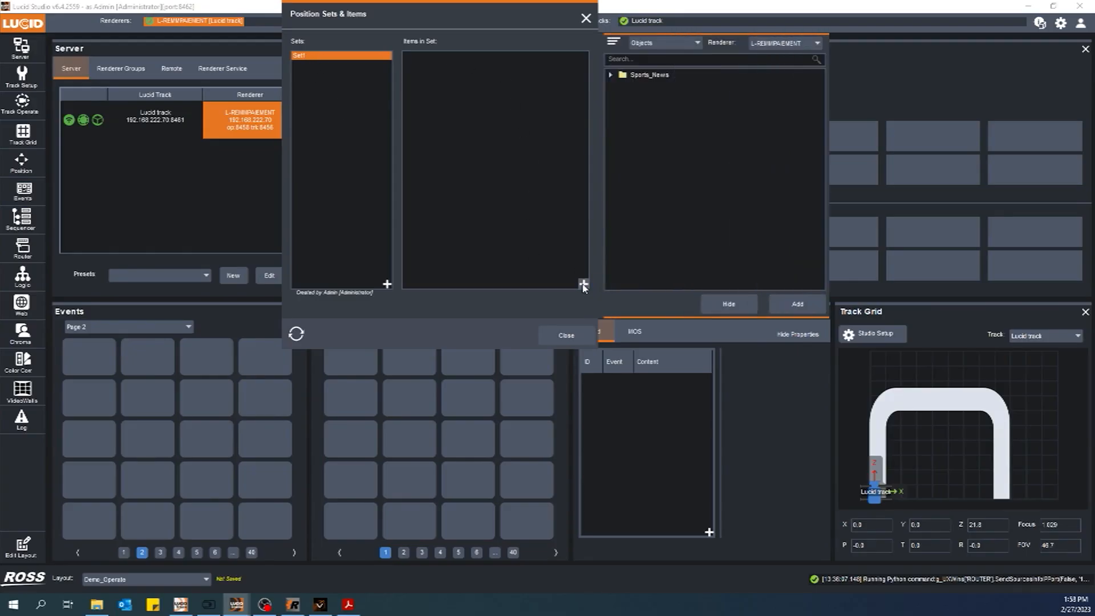
Filter the object browser to Texts, search MV_, add MV_Text3DActor from Sports_News to Set1, and close the manager
left_click_drag(560, 20, 522, 52)
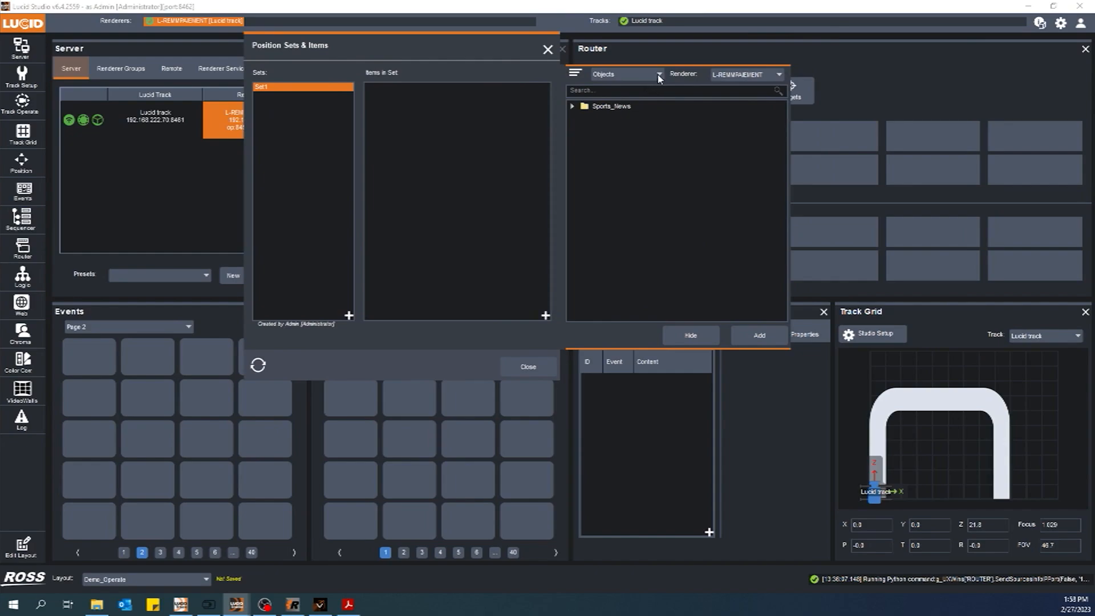
left_click(659, 73)
left_click(604, 110)
left_click(573, 107)
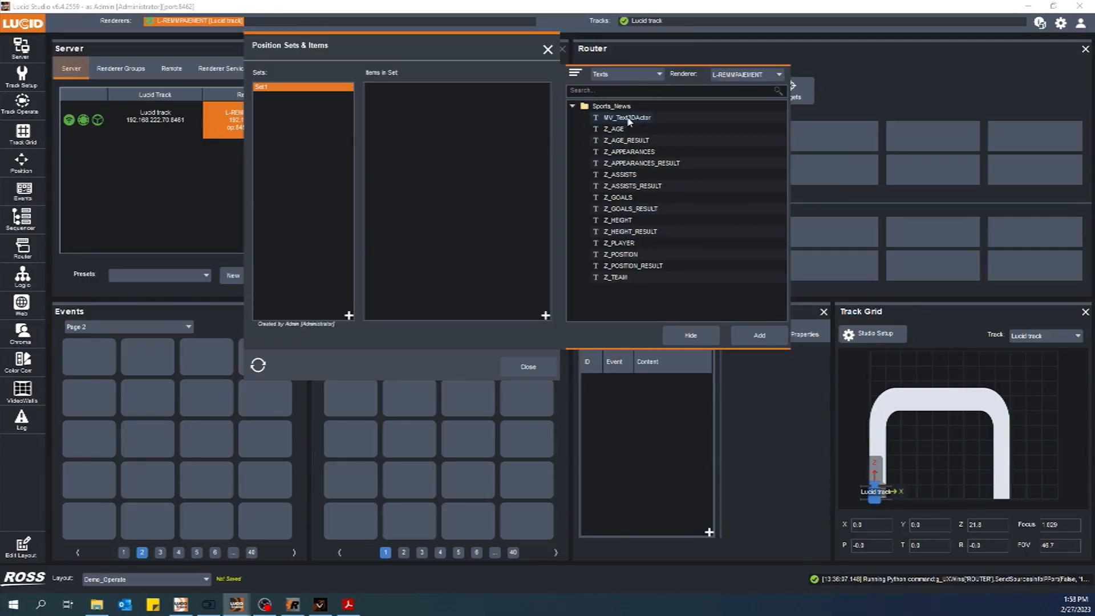
left_click(608, 90)
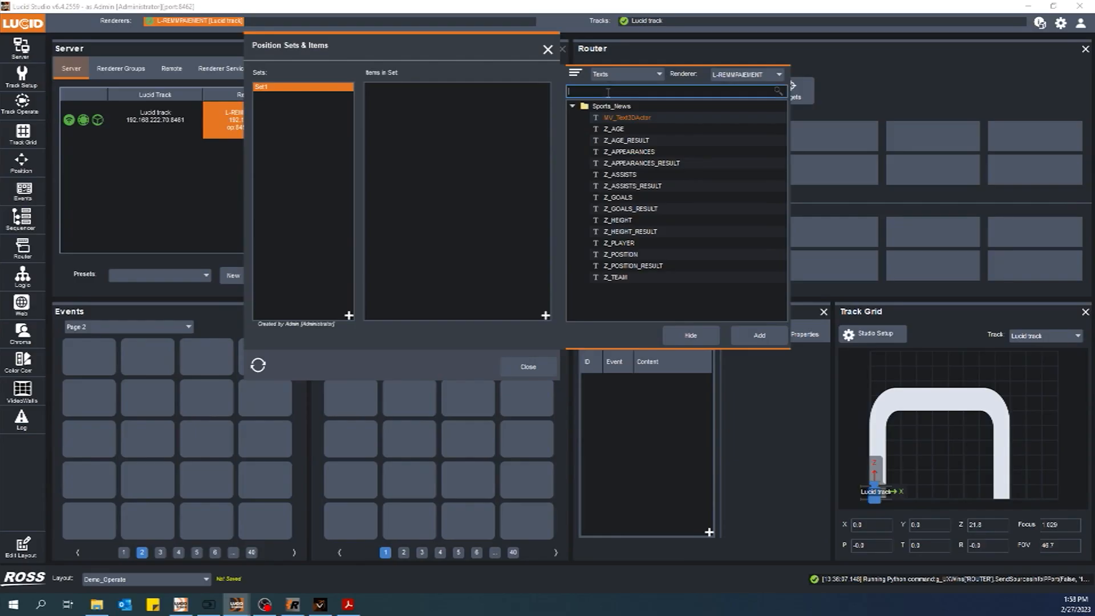
type("MV_Text")
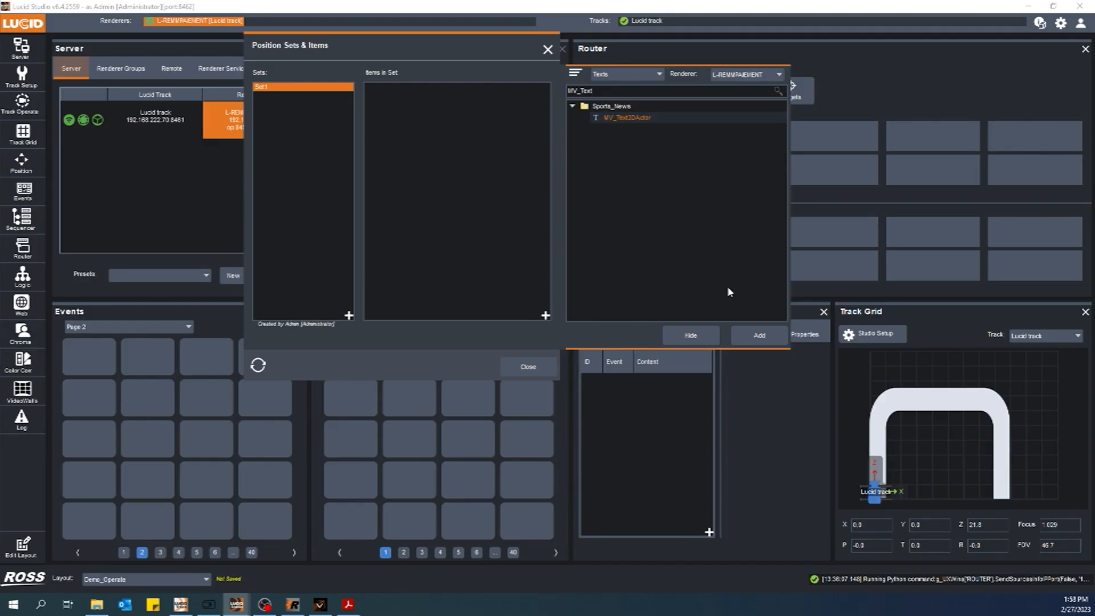
left_click(750, 337)
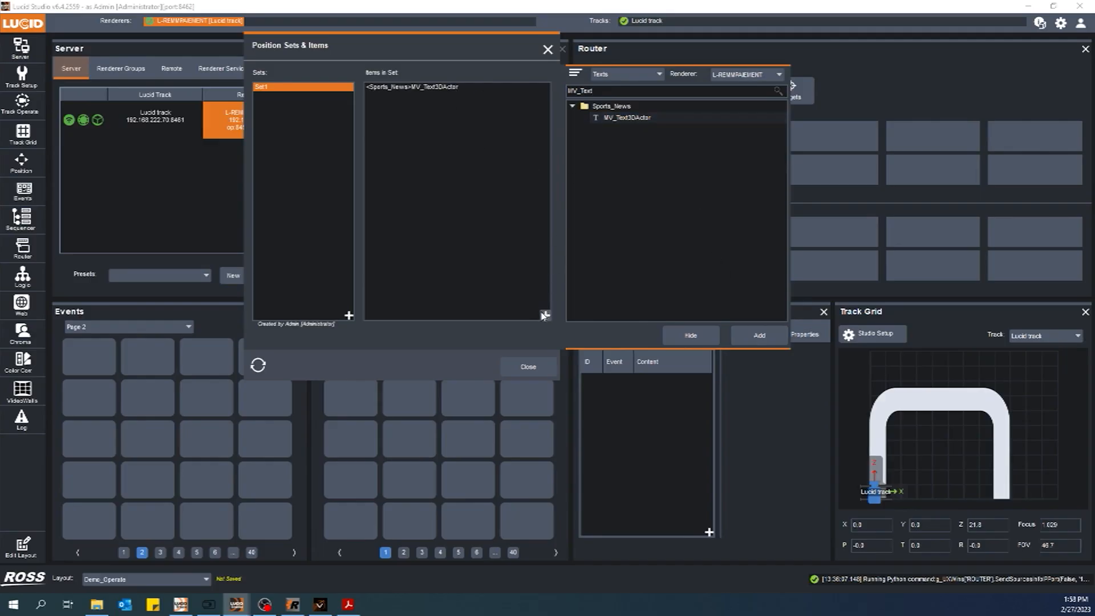
left_click(692, 336)
left_click(529, 367)
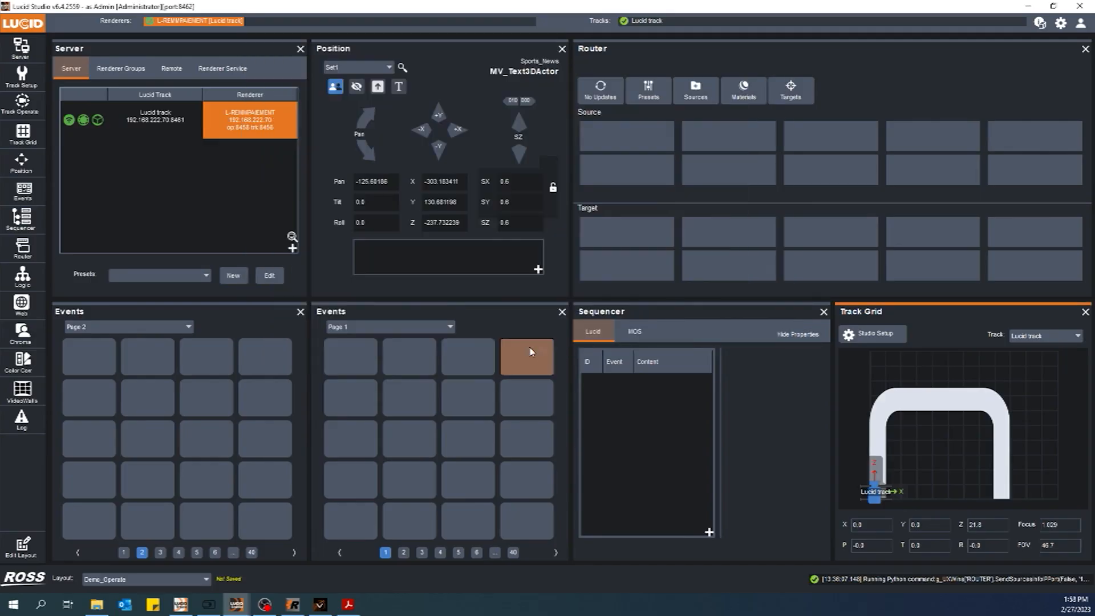
Select MV_Text3DActor in the Position panel and toggle its visibility control several times
left_click(443, 59)
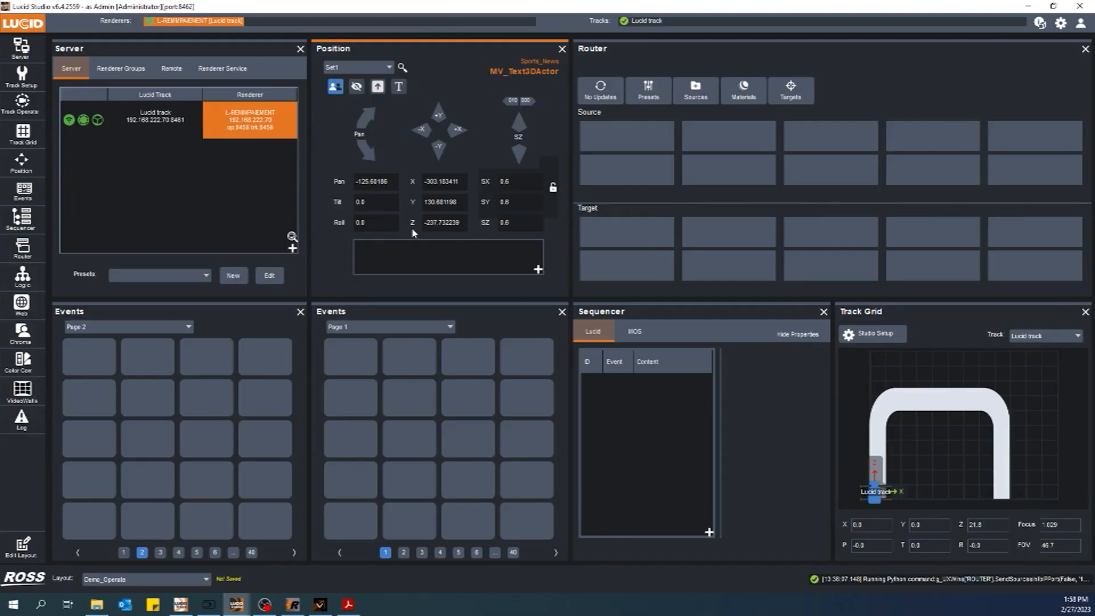
left_click(378, 87)
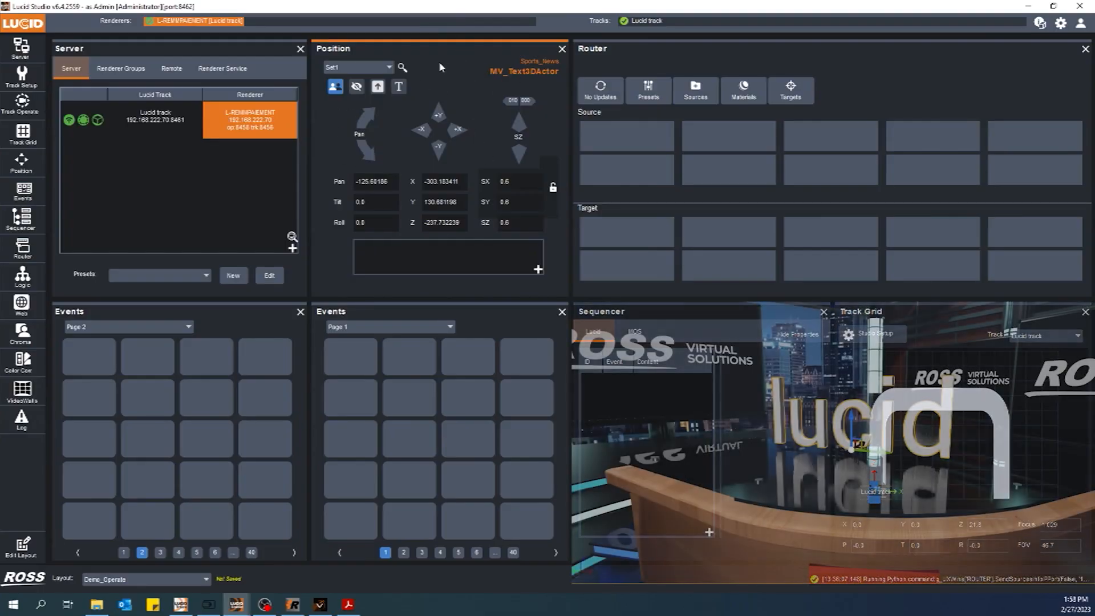
left_click(358, 88)
left_click(357, 87)
left_click(358, 87)
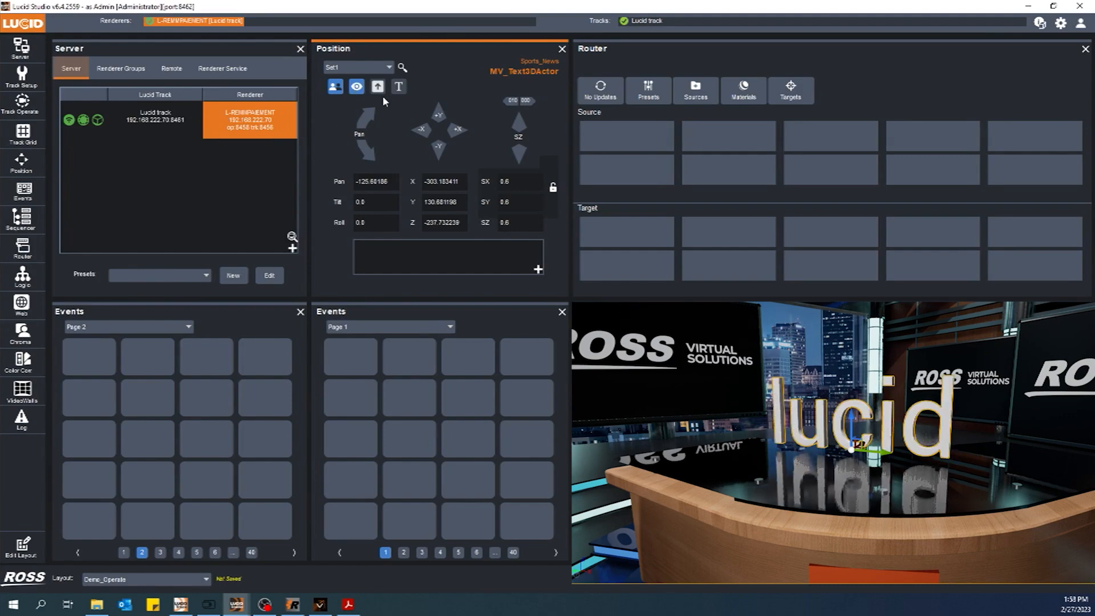
Open the text editor for the actor and replace the text 'lucid' with 'Max'
left_click(399, 88)
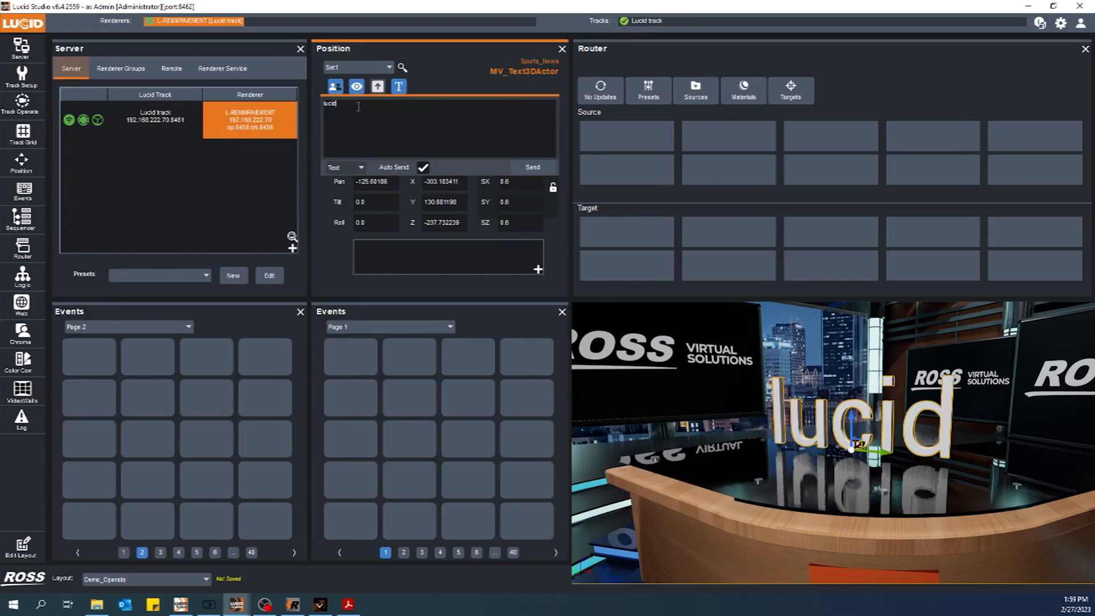
key("BackSpace")
key("BackSpace")
key("BackSpace")
key("BackSpace")
key("BackSpace")
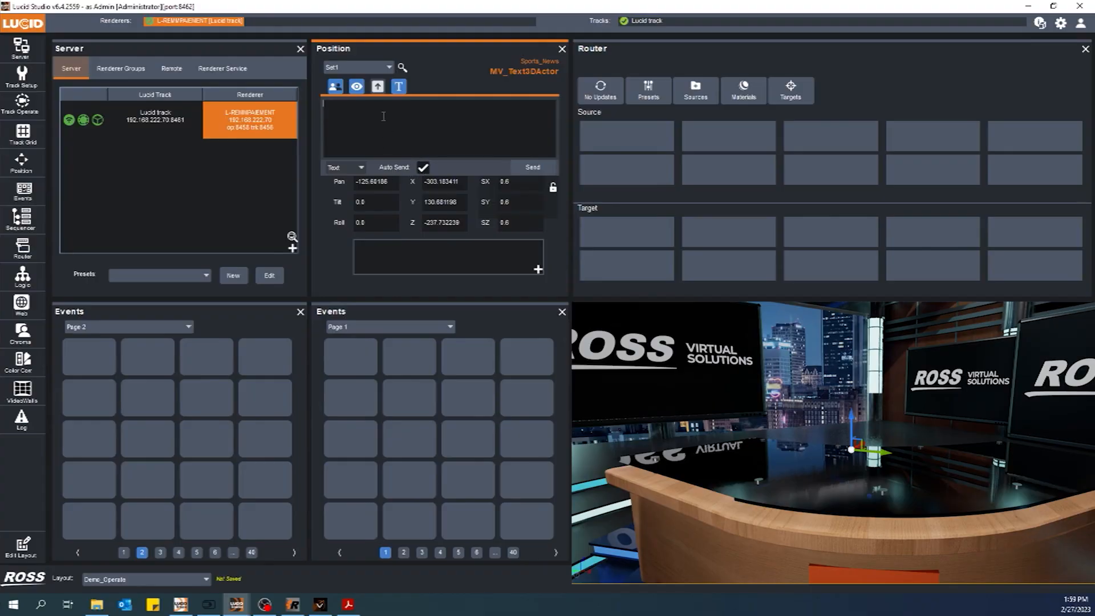
type("Max")
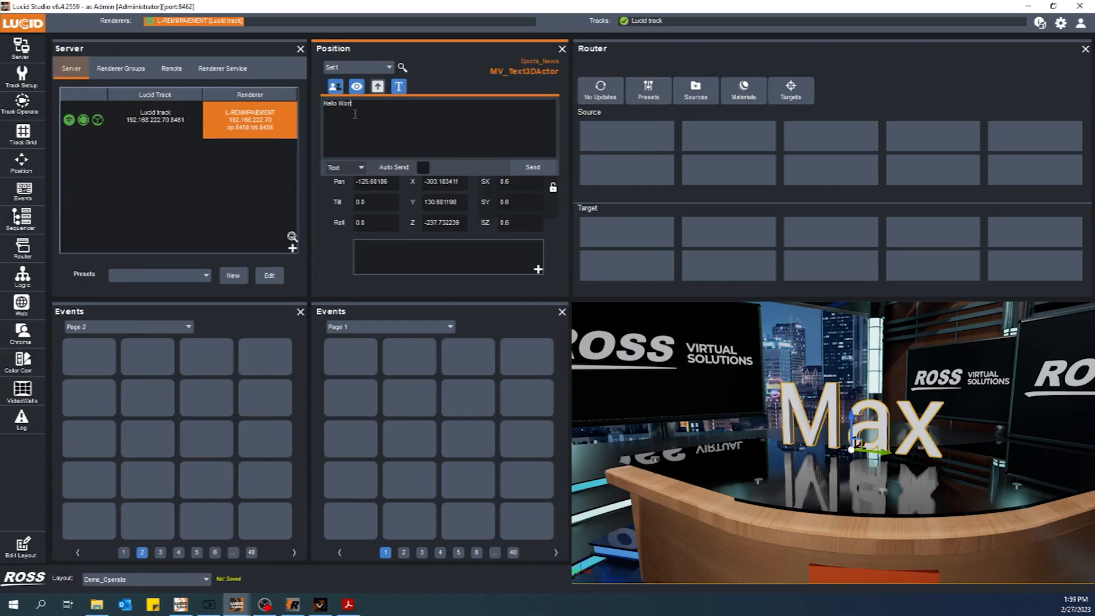
Turn on Auto Send for the 'Hello World' text and switch the text source to CSV
left_click(424, 168)
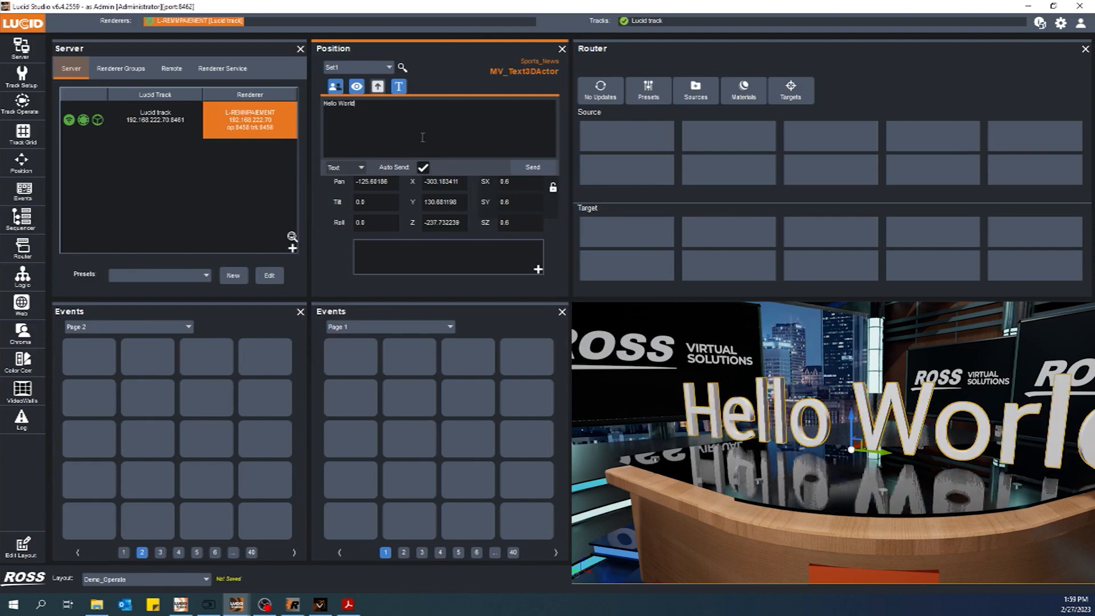
left_click(345, 167)
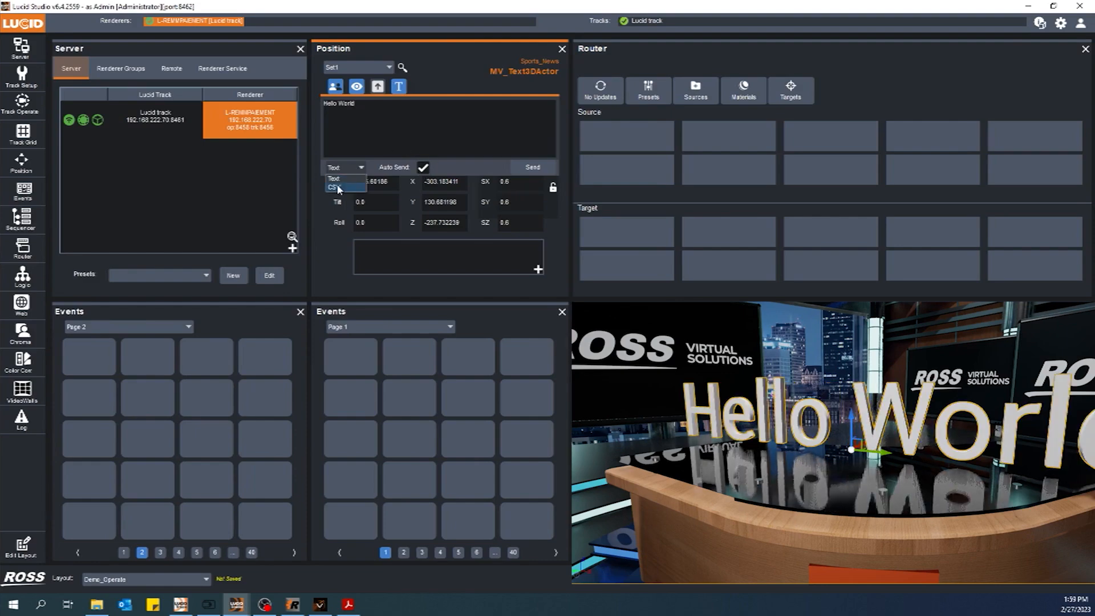
left_click(342, 188)
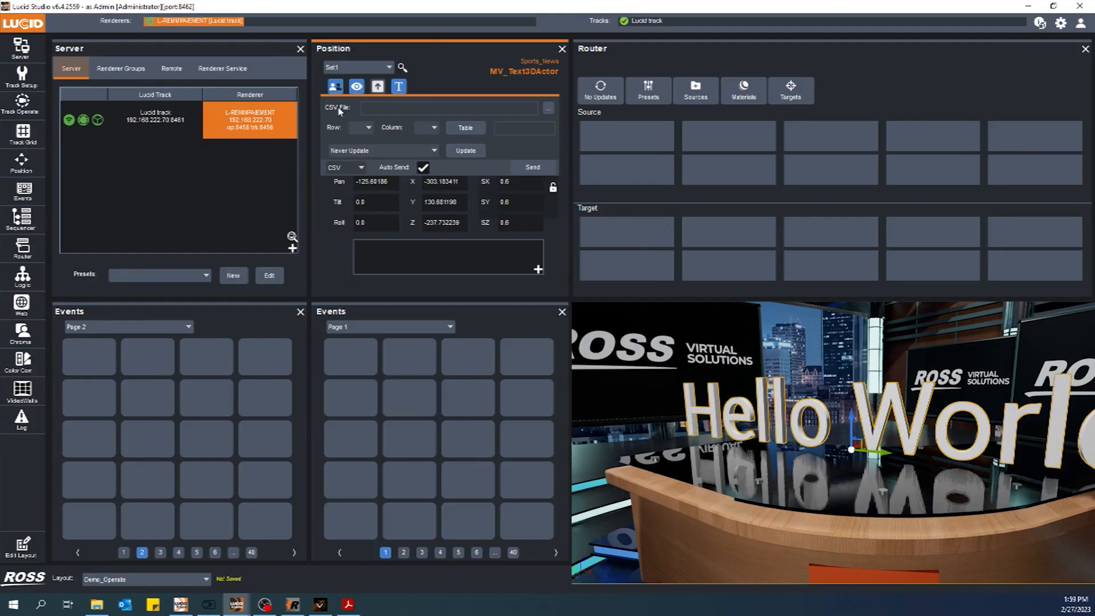
Open the CSV file browser, cancel it, and confirm the CSV parsing options with Comma delimiter
left_click(549, 108)
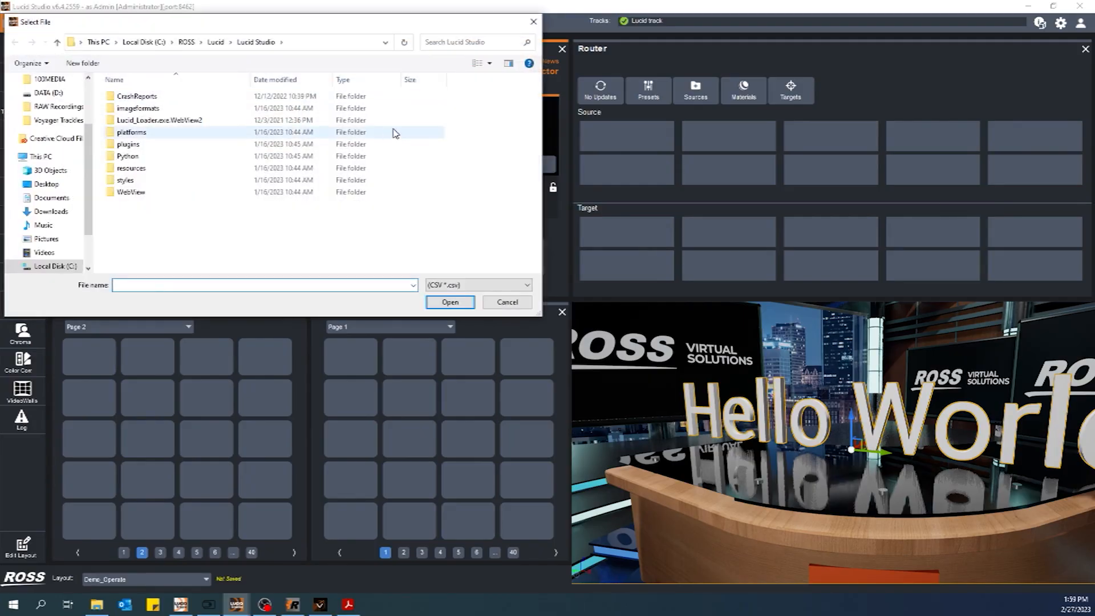
left_click(511, 299)
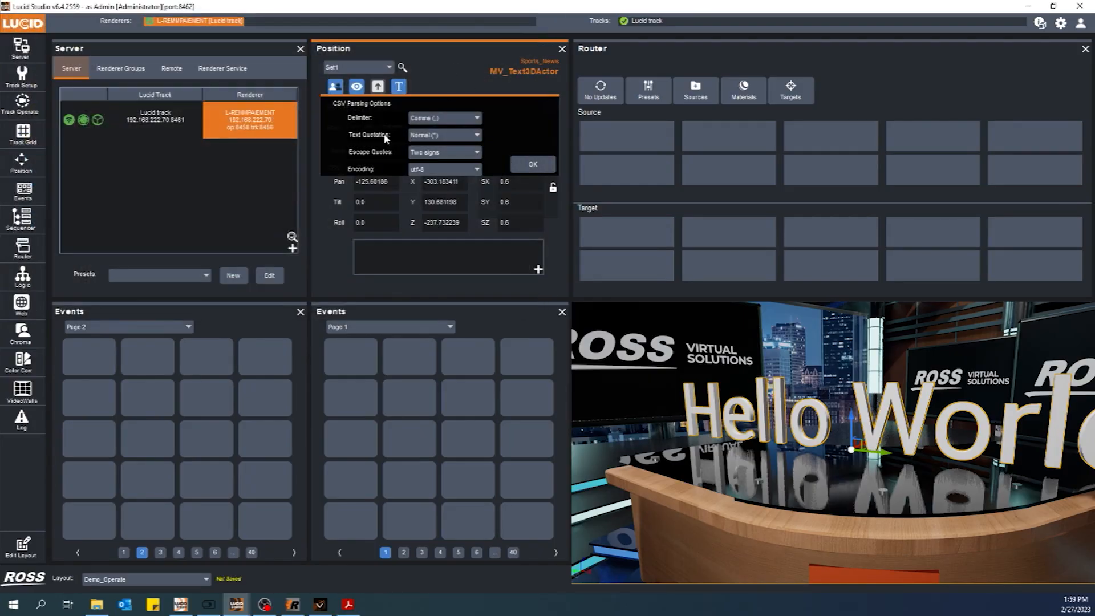
left_click(467, 118)
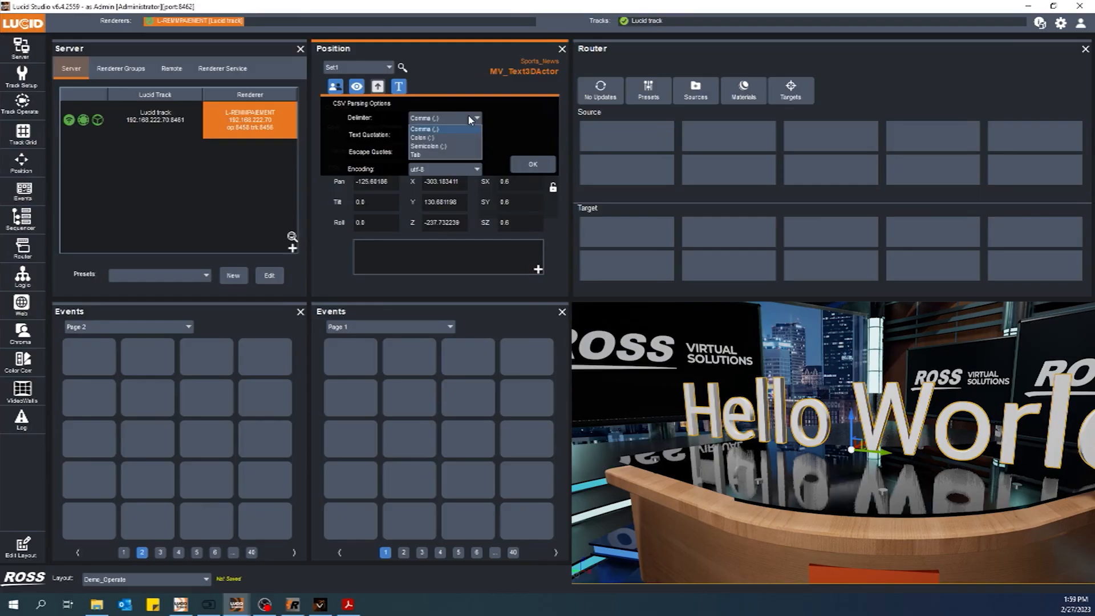
left_click(329, 127)
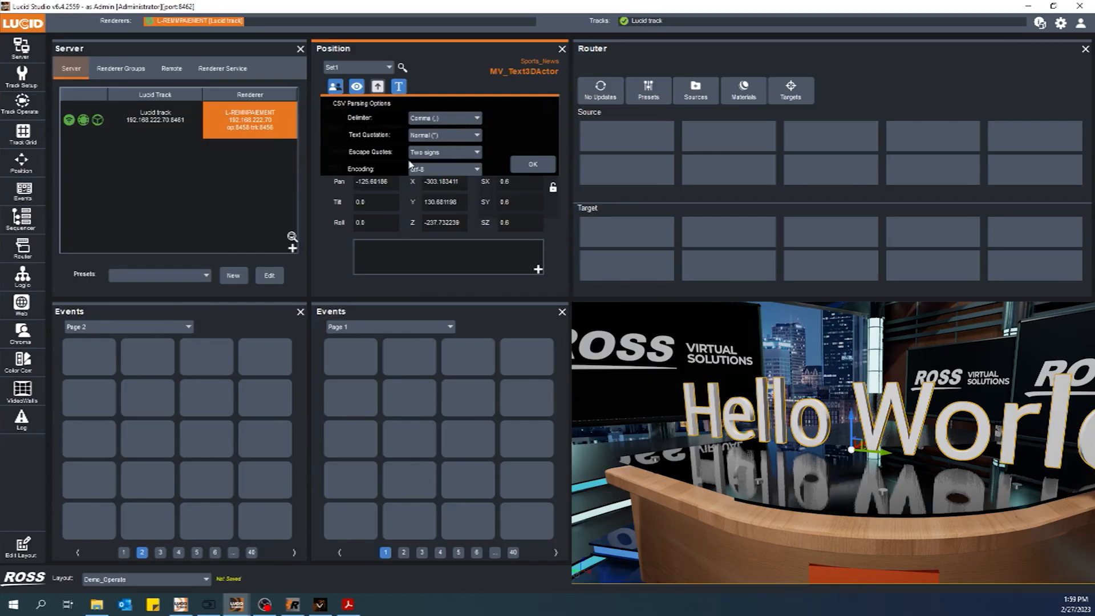
left_click(533, 165)
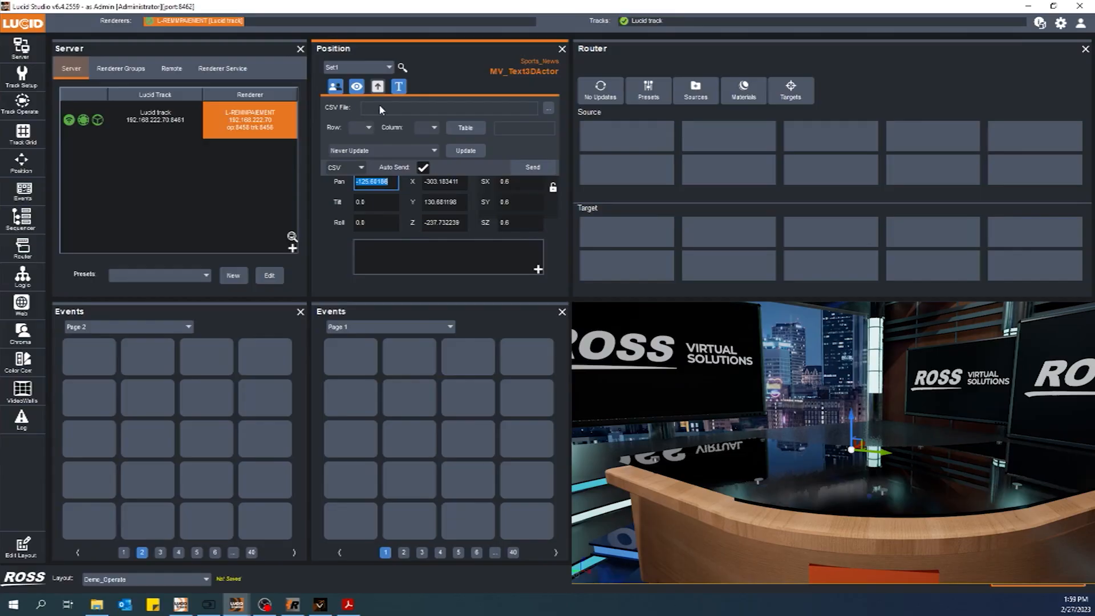
Review the row selection and update polling options for the CSV source
left_click(369, 130)
left_click(435, 151)
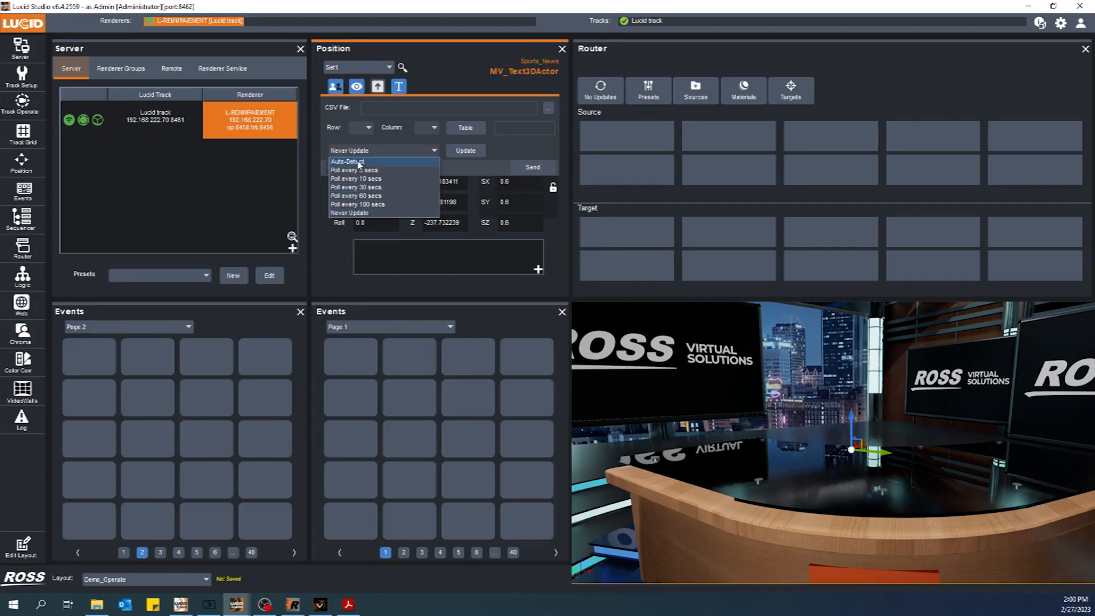
left_click(335, 136)
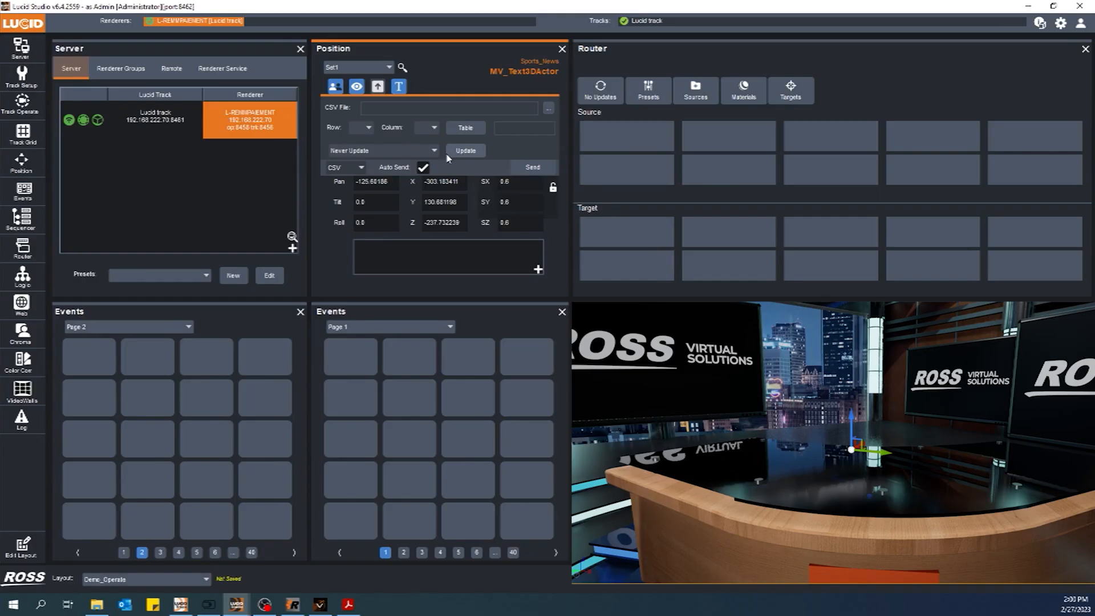
Toggle Auto Send and switch the text source back to Text
left_click(424, 169)
left_click(347, 167)
left_click(352, 184)
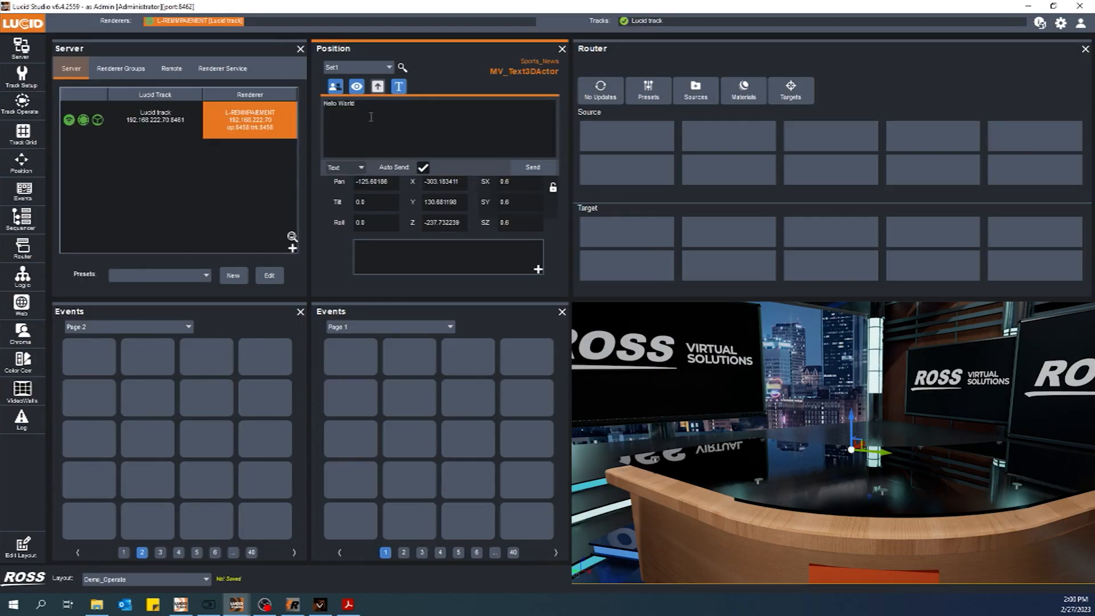
Send the 'Hello World' text to the Text 3D actor in the scene
left_click(517, 167)
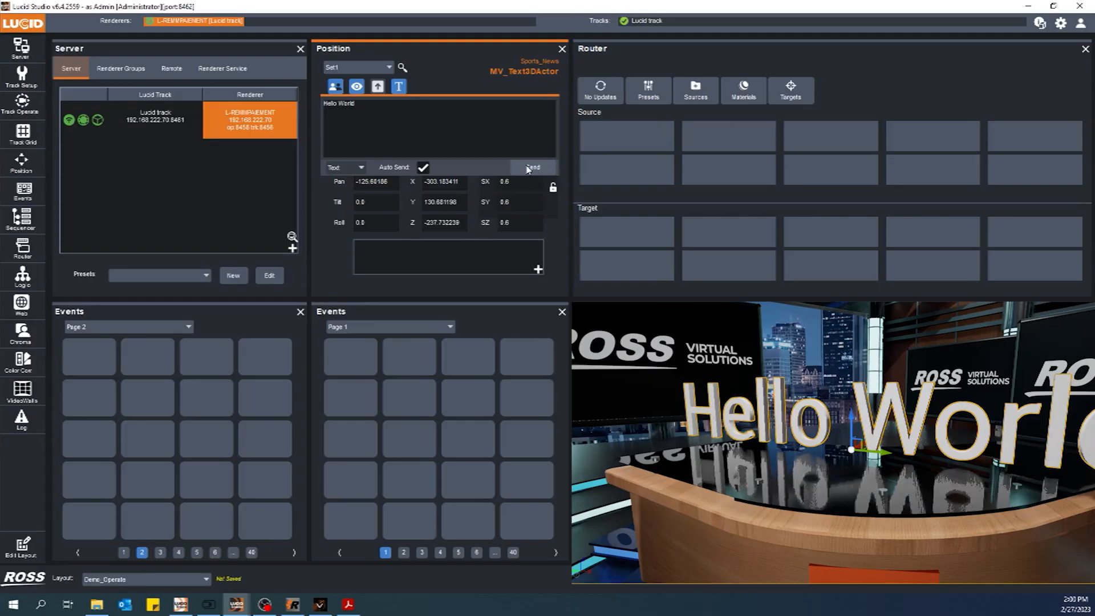
Open the position jog controls and pan the text actor to -145.88186
left_click(399, 87)
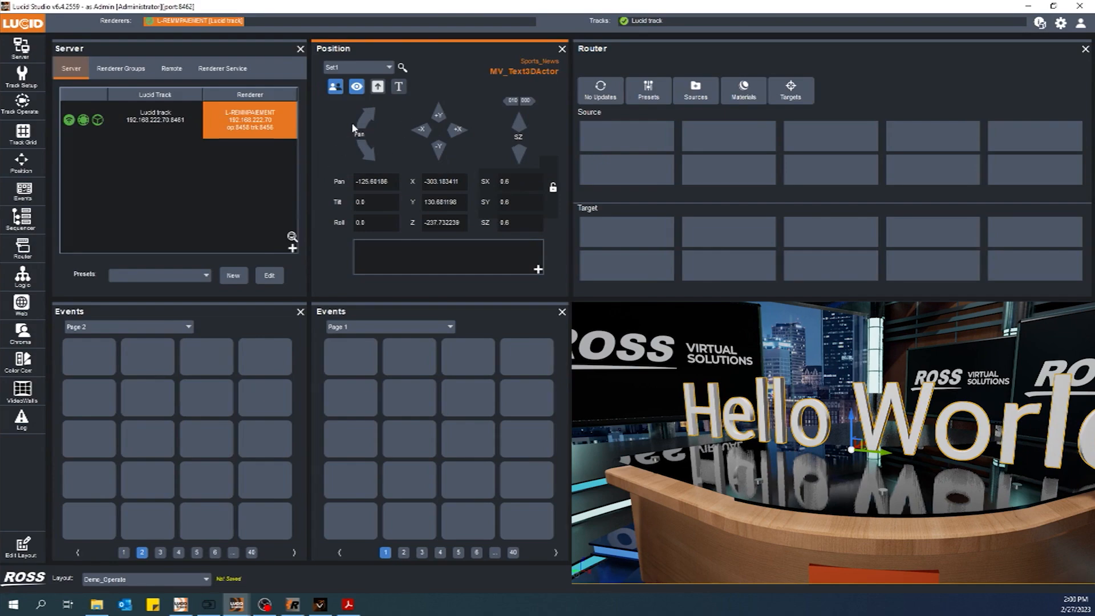
left_click(369, 155)
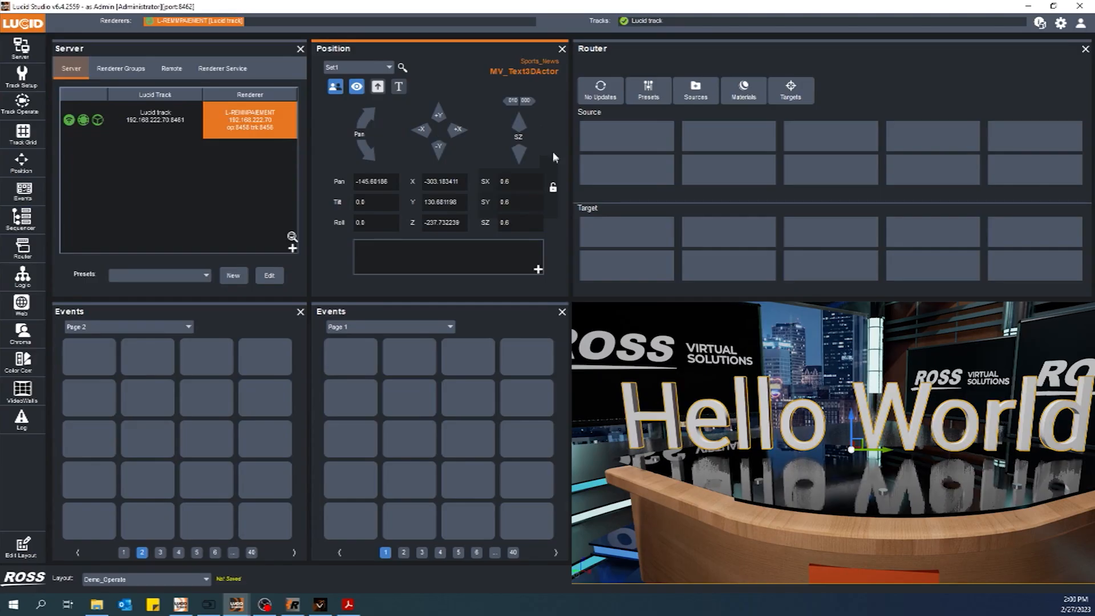
Lock the actor's scale proportions, nudging the Z scale down and back up around it with the jog arrows
left_click(511, 154)
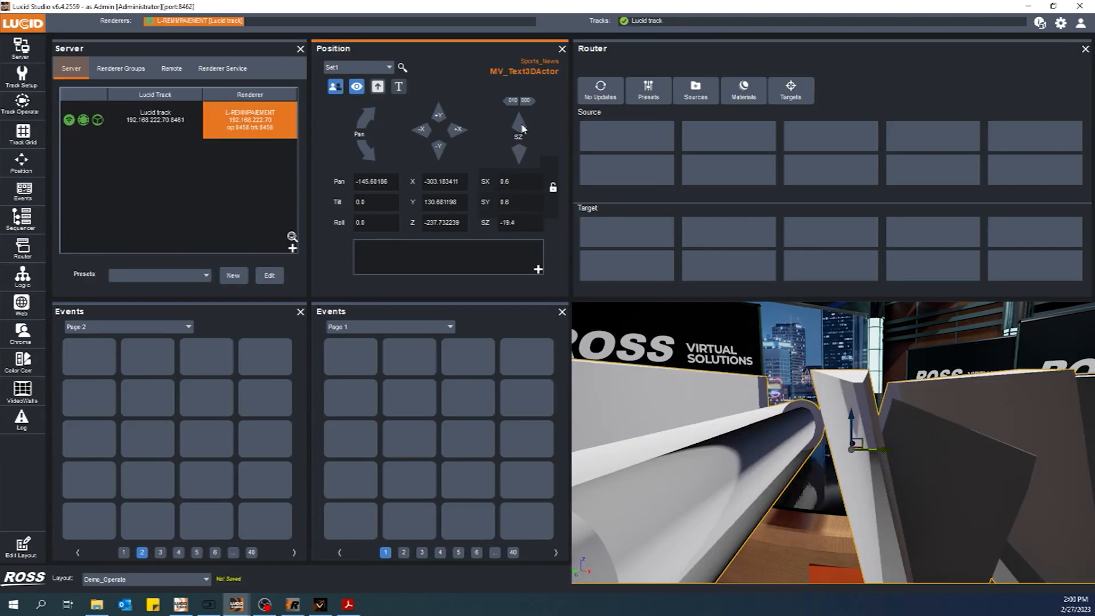
left_click(523, 127)
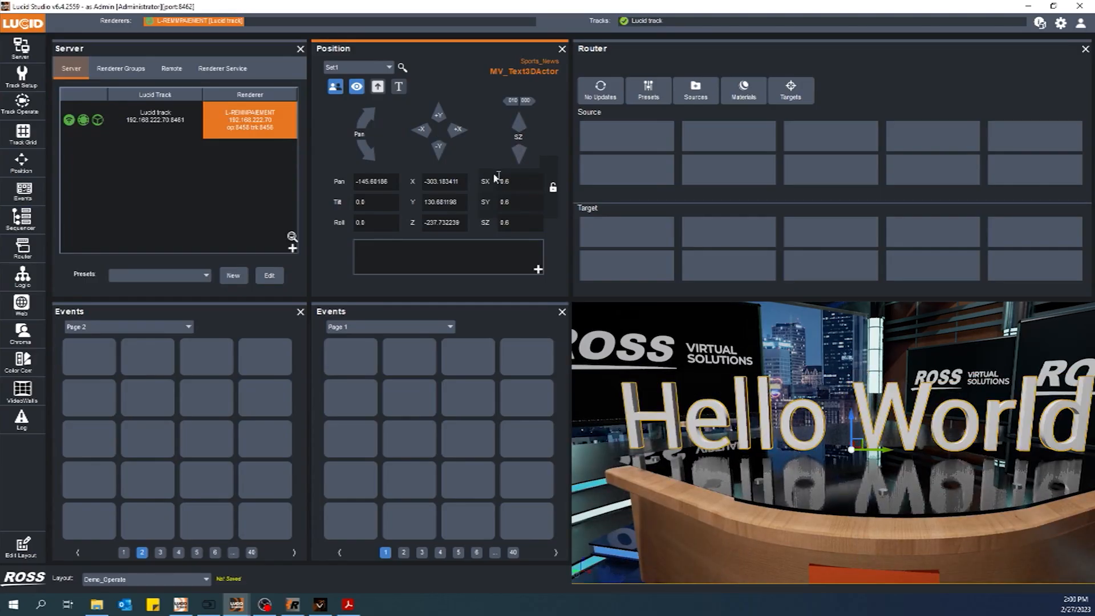
left_click(553, 188)
left_click(519, 151)
left_click(522, 126)
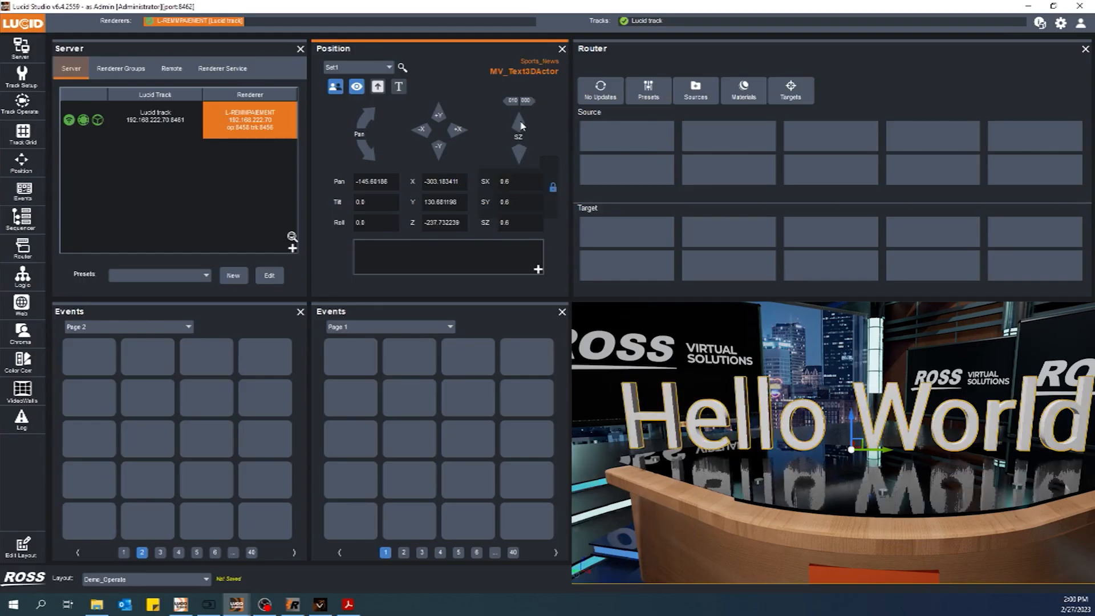
left_click(521, 126)
left_click(519, 153)
Switch the jog step size to the 001 increment and nudge the scale up and back down
left_click(519, 102)
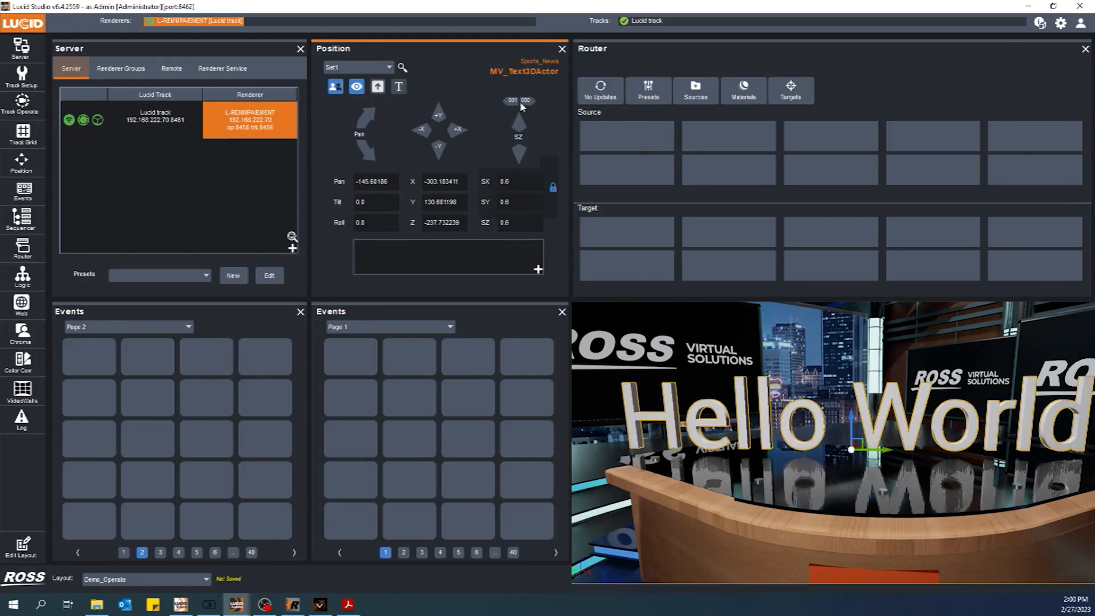
left_click(520, 124)
left_click(519, 151)
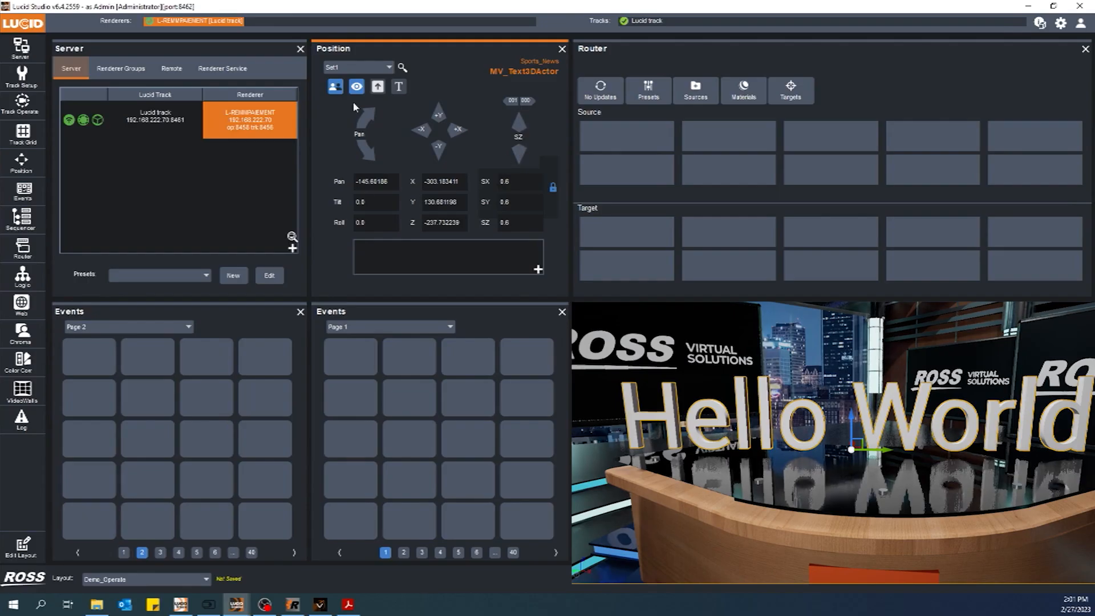